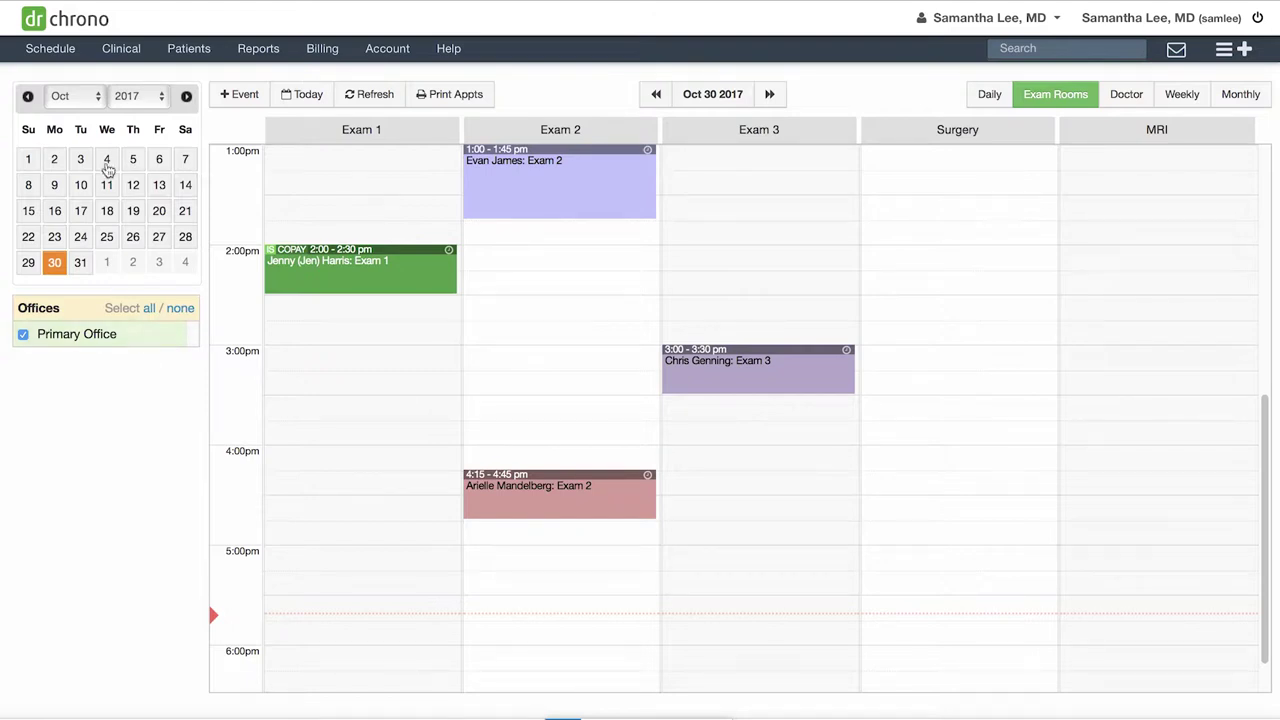
# Step: Create a custom patient flag type named "Cancellation within 24 hours" with a light red color
pyautogui.moveTo(193, 57)
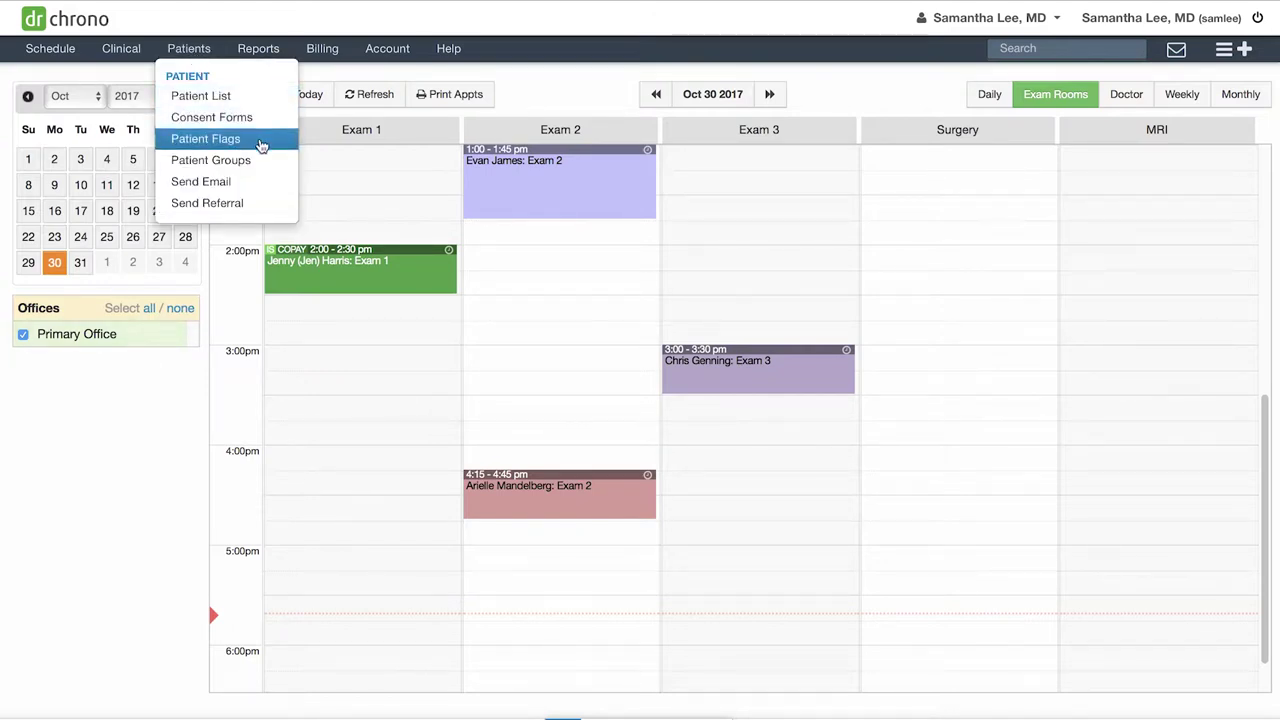
pyautogui.click(260, 144)
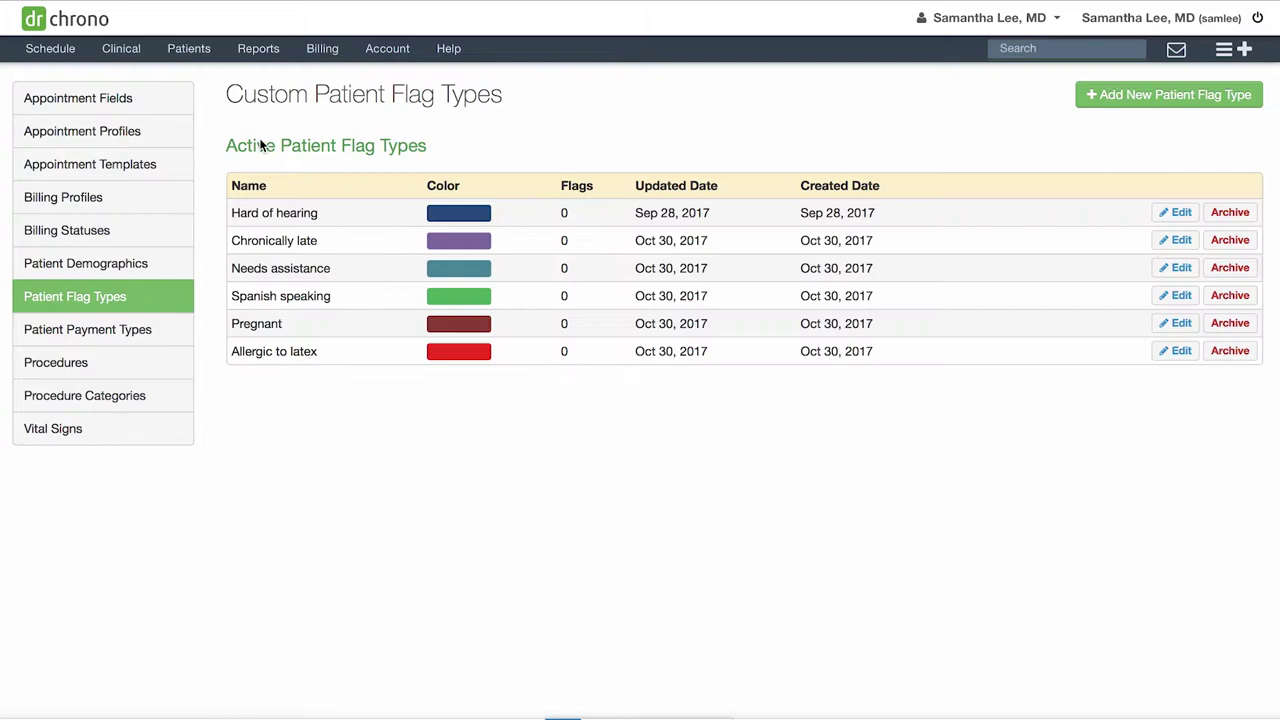
pyautogui.click(1246, 100)
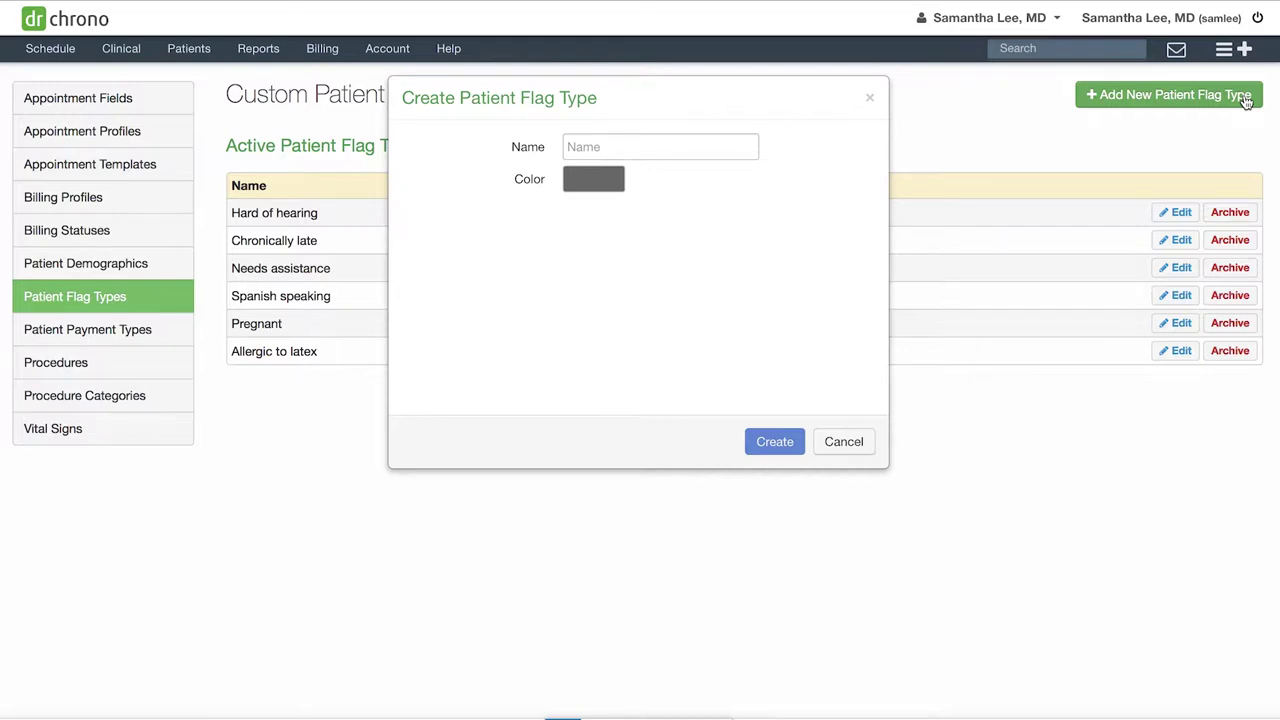
pyautogui.click(655, 147)
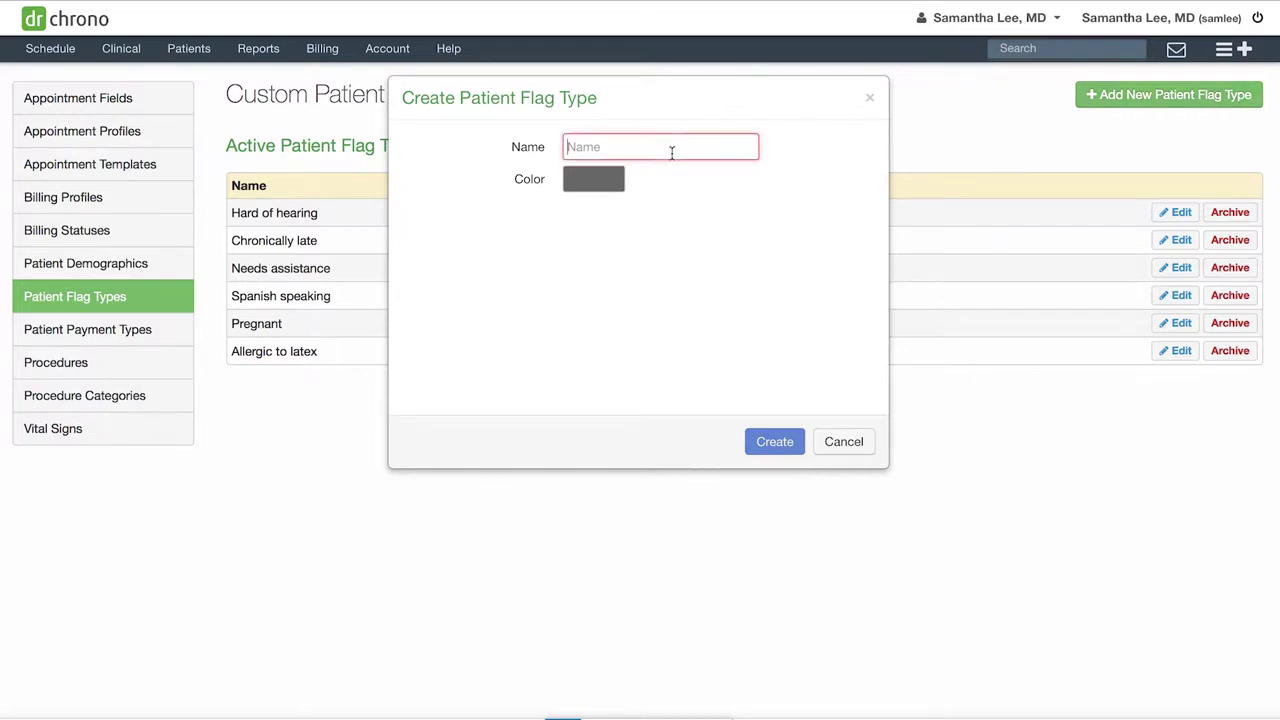
pyautogui.write('Cancellation')
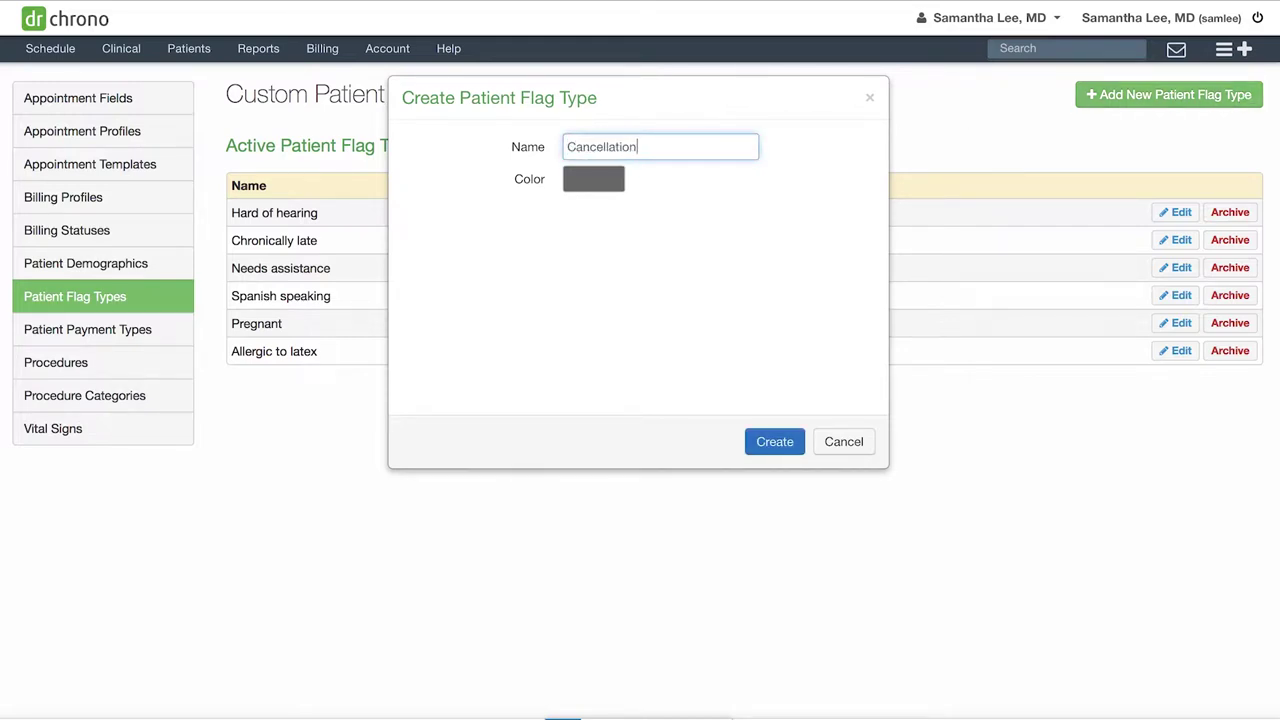
pyautogui.write(' within 24 hours')
pyautogui.click(610, 178)
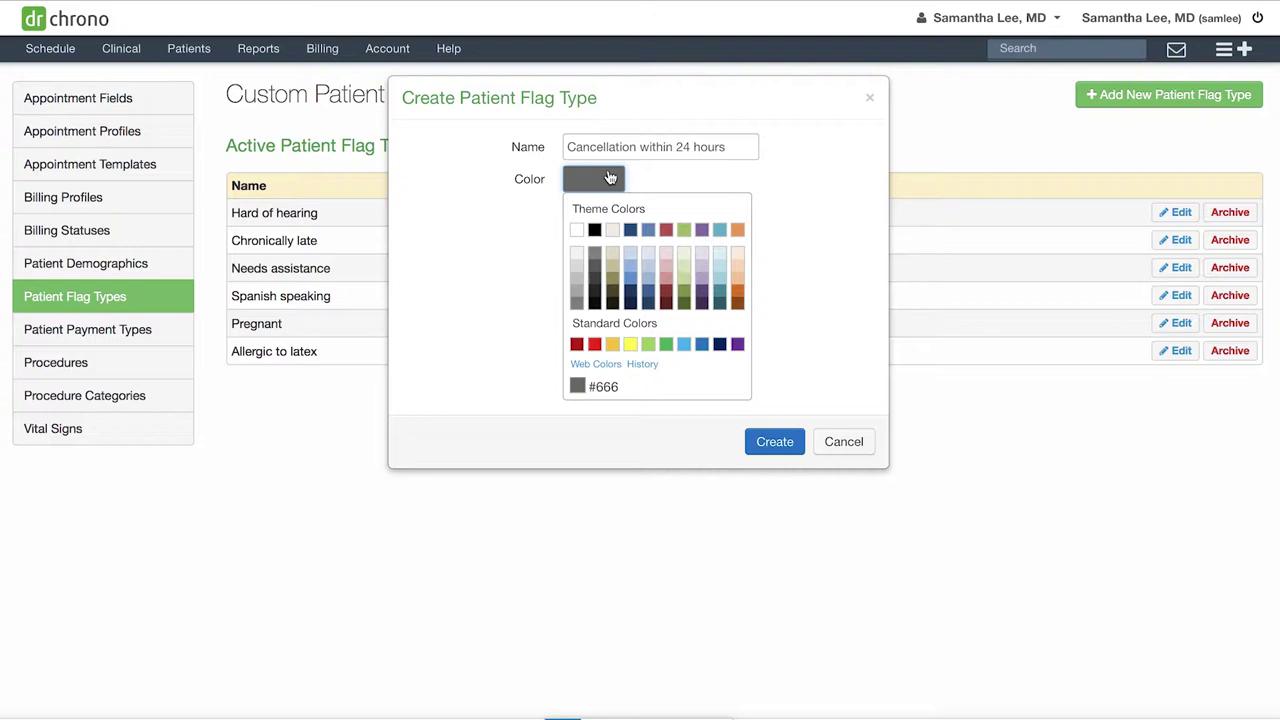
pyautogui.click(667, 286)
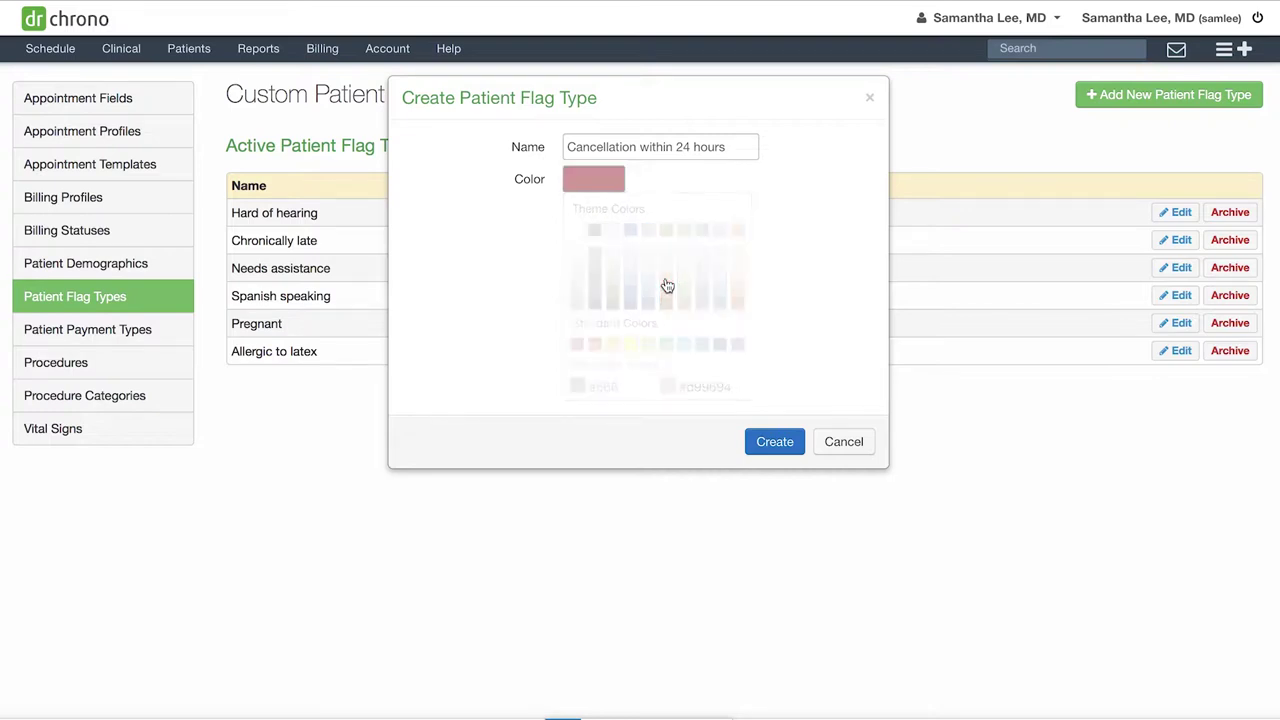
pyautogui.click(781, 441)
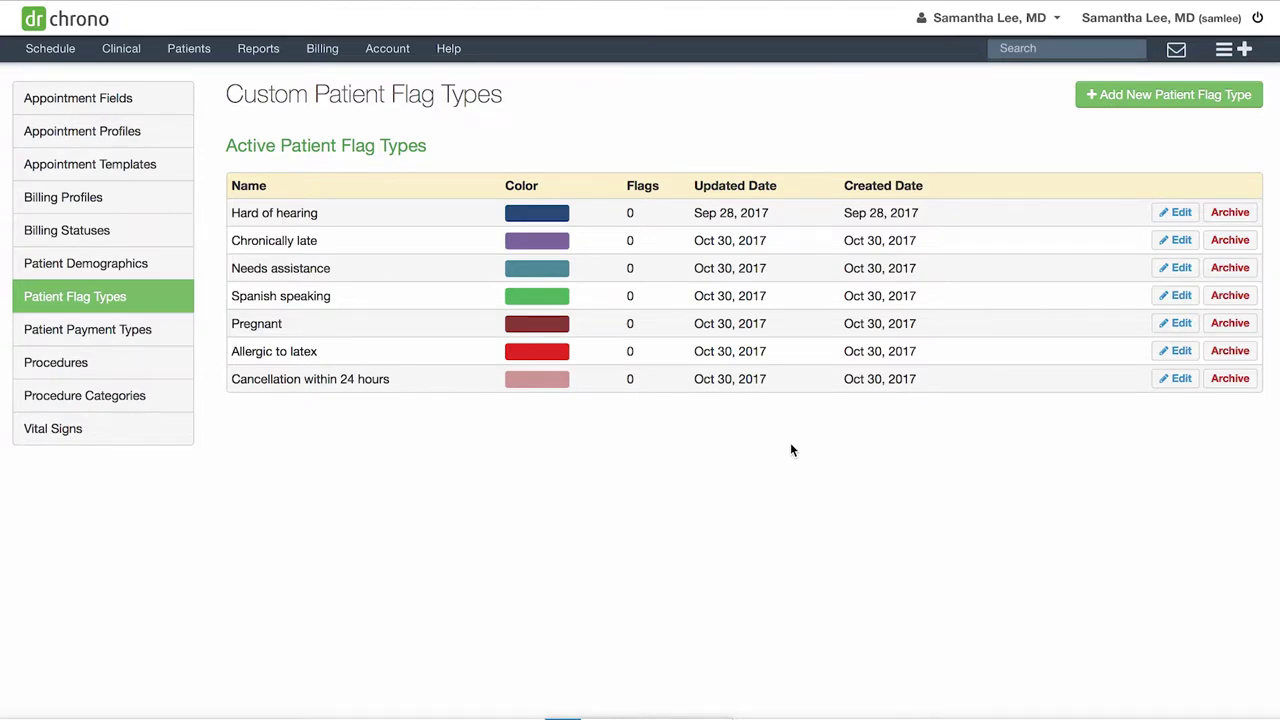
# Step: Search for the female patient with the 2:00 pm Exam 1 appointment and open the flags in her chart
pyautogui.click(1050, 50)
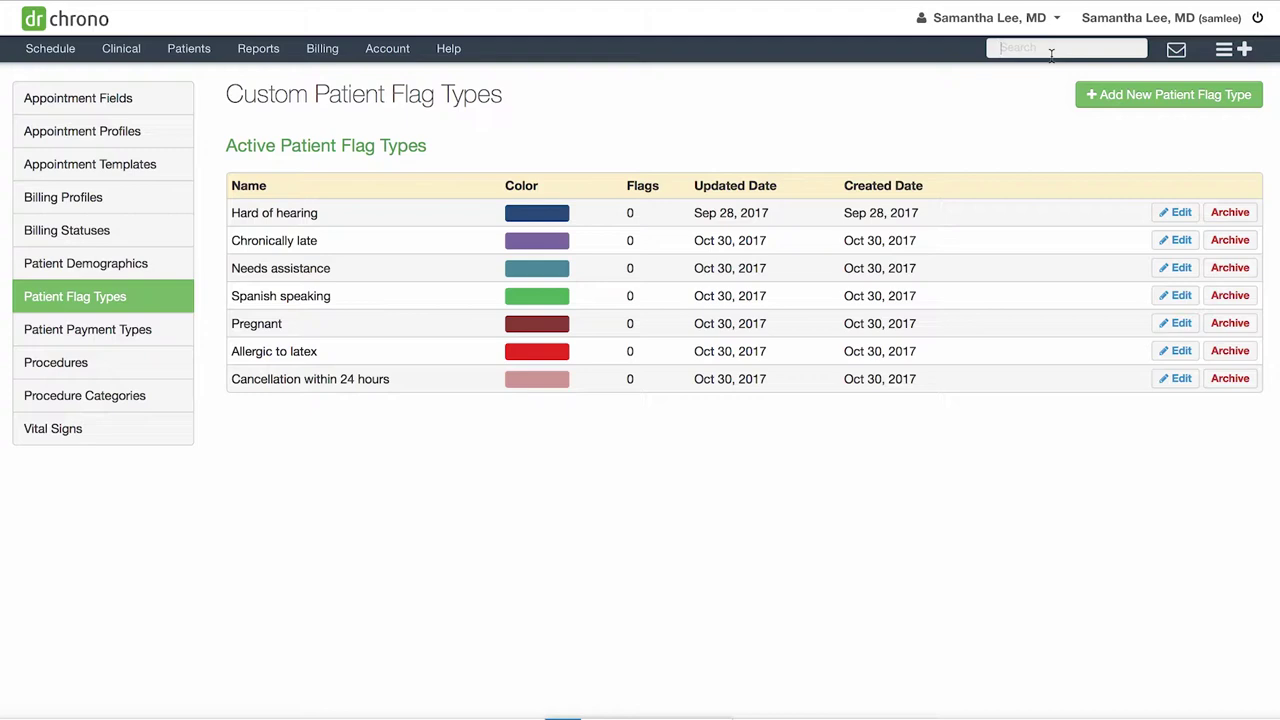
pyautogui.write('jenny')
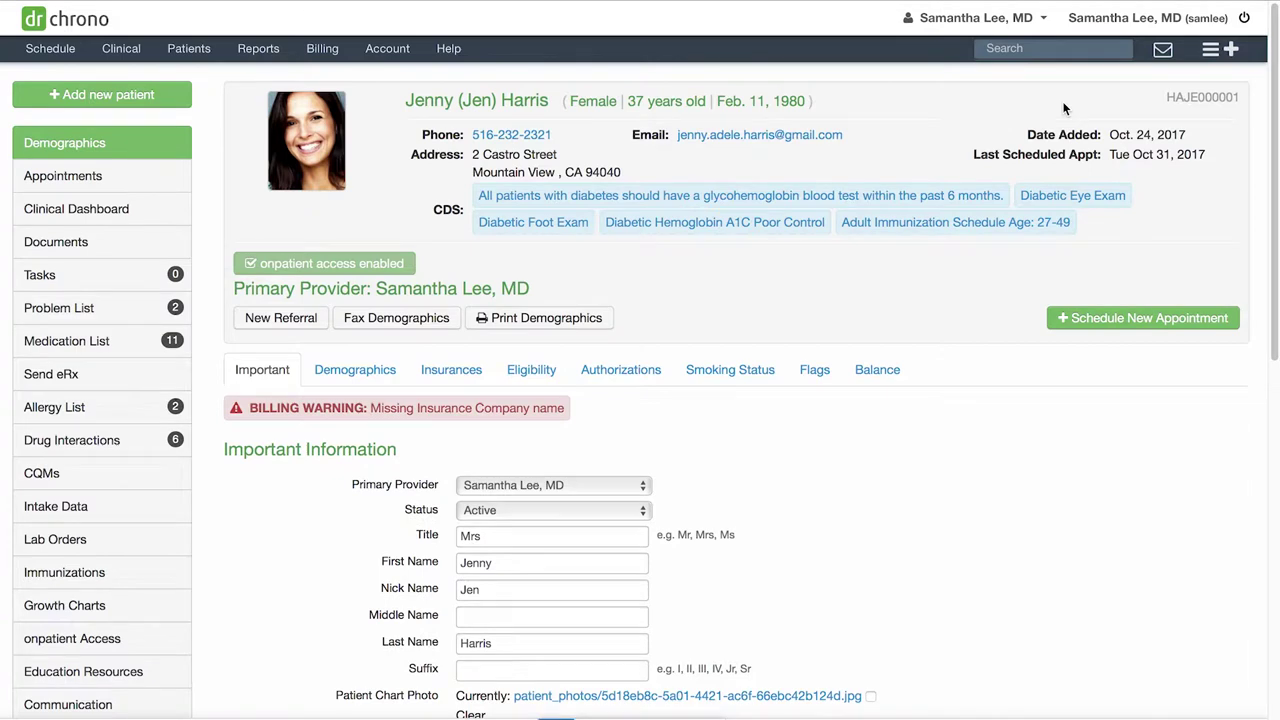
pyautogui.click(814, 374)
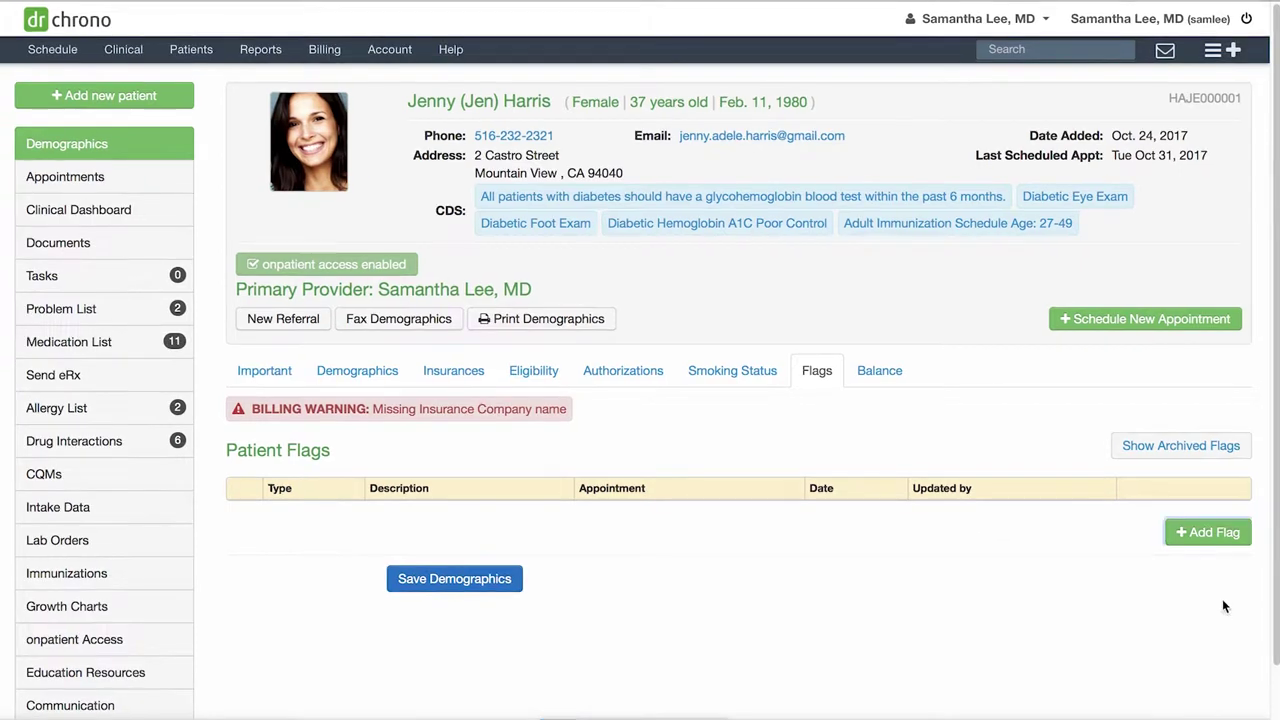
# Step: Add a "Needs assistance" flag with the description "wheelchair" to the patient, save the demographics and view the important information
pyautogui.click(1212, 533)
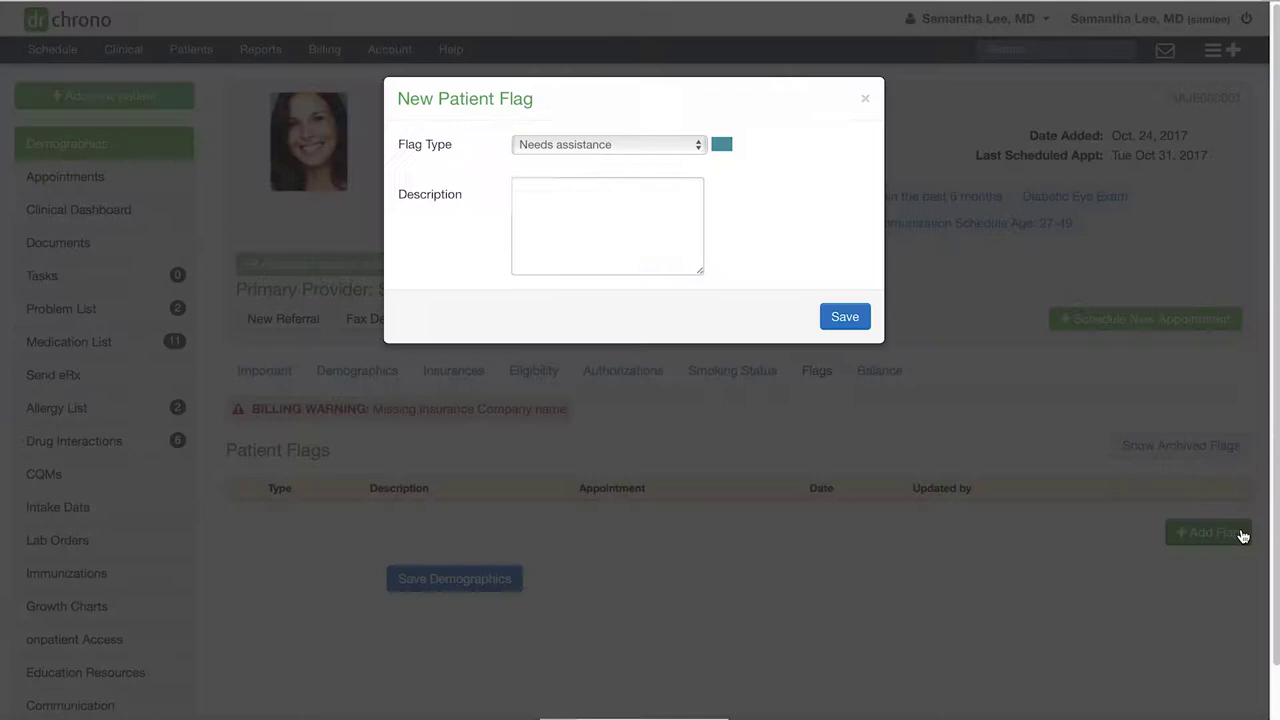
pyautogui.click(641, 148)
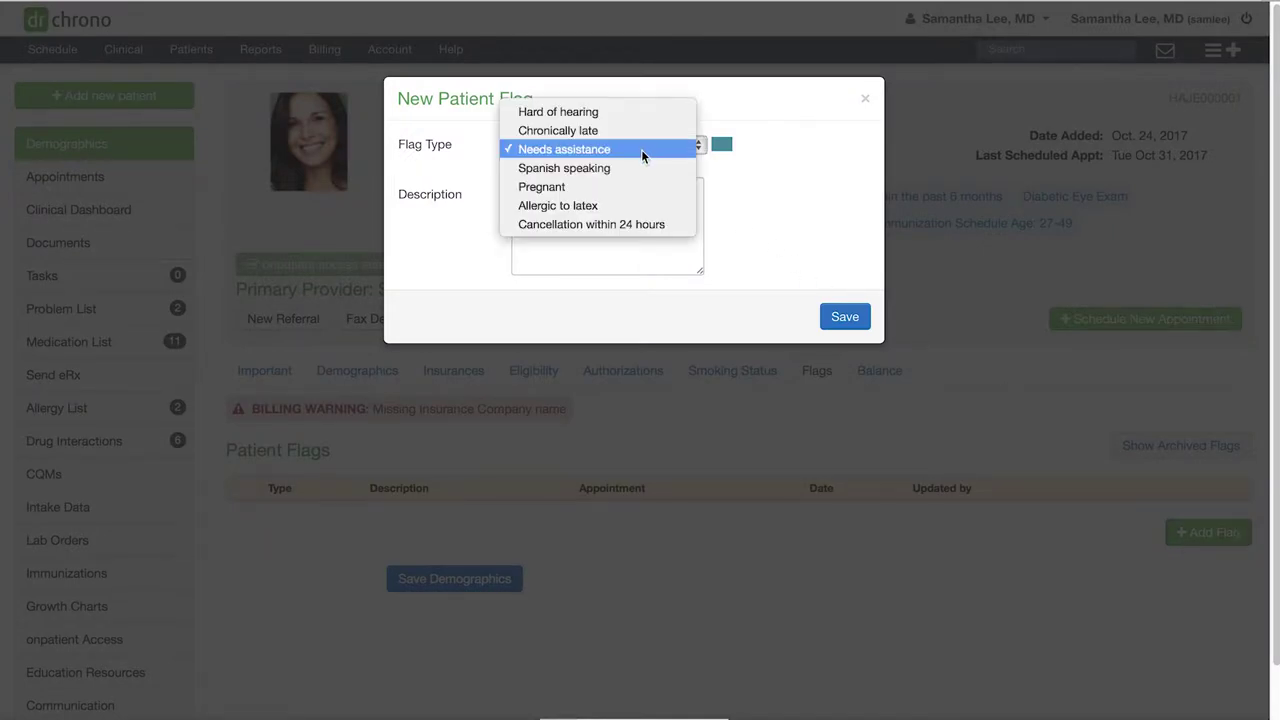
pyautogui.click(641, 149)
pyautogui.click(629, 194)
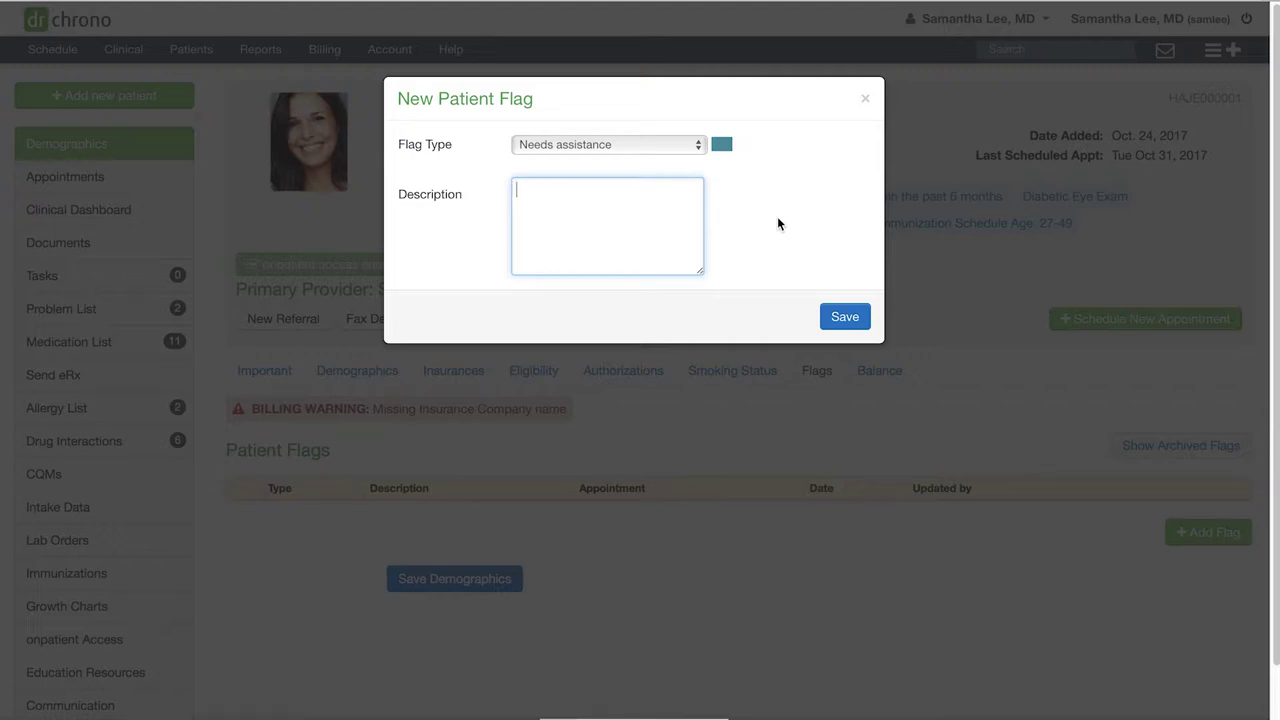
pyautogui.write('wheelchair')
pyautogui.click(845, 317)
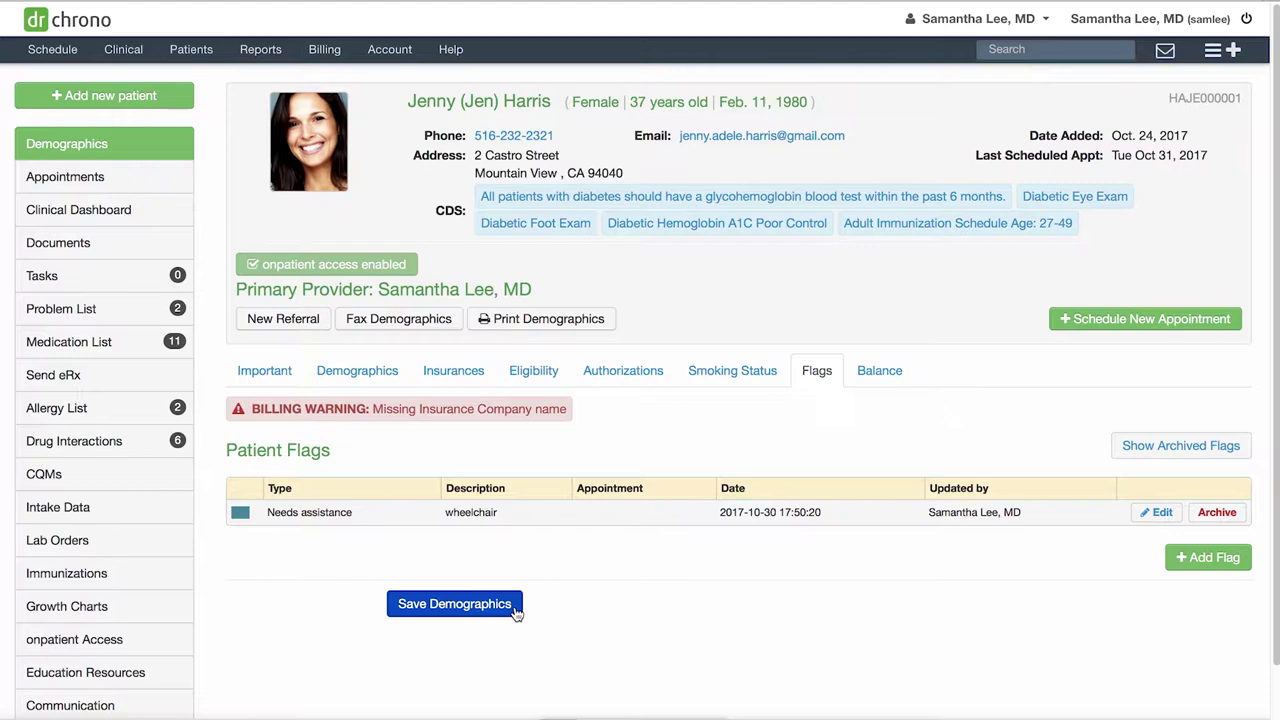
pyautogui.click(516, 612)
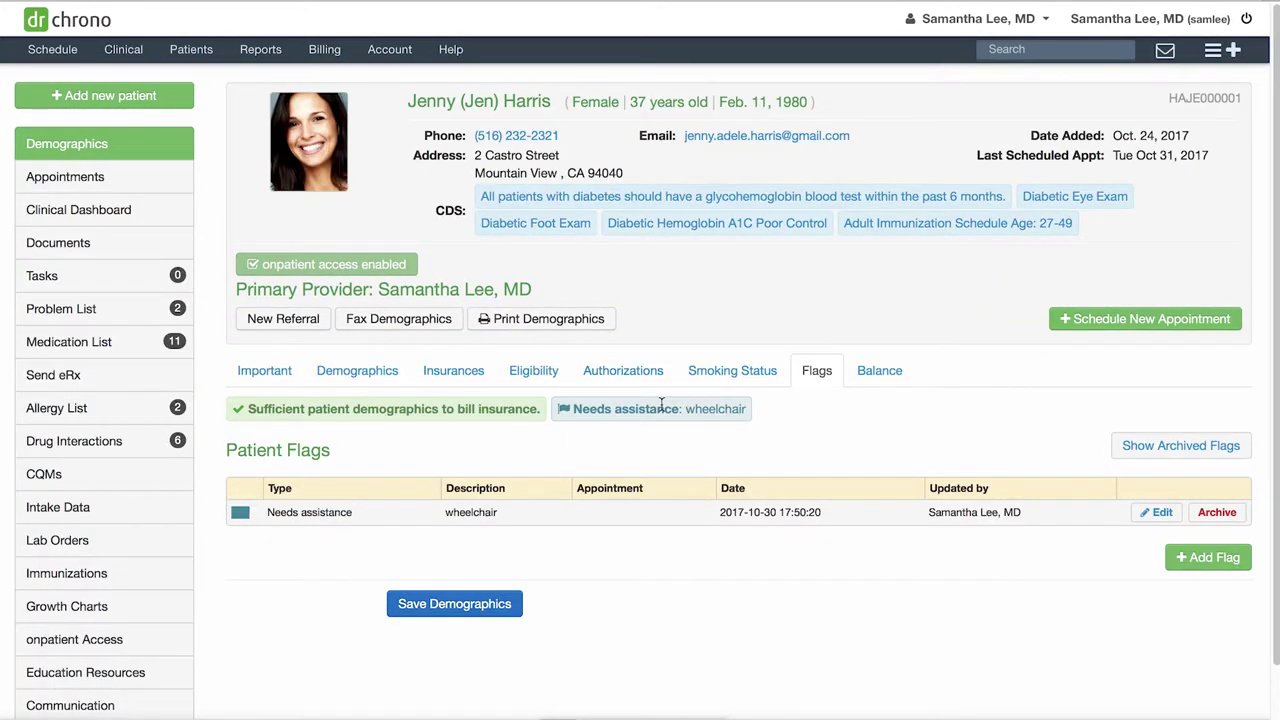
pyautogui.click(268, 373)
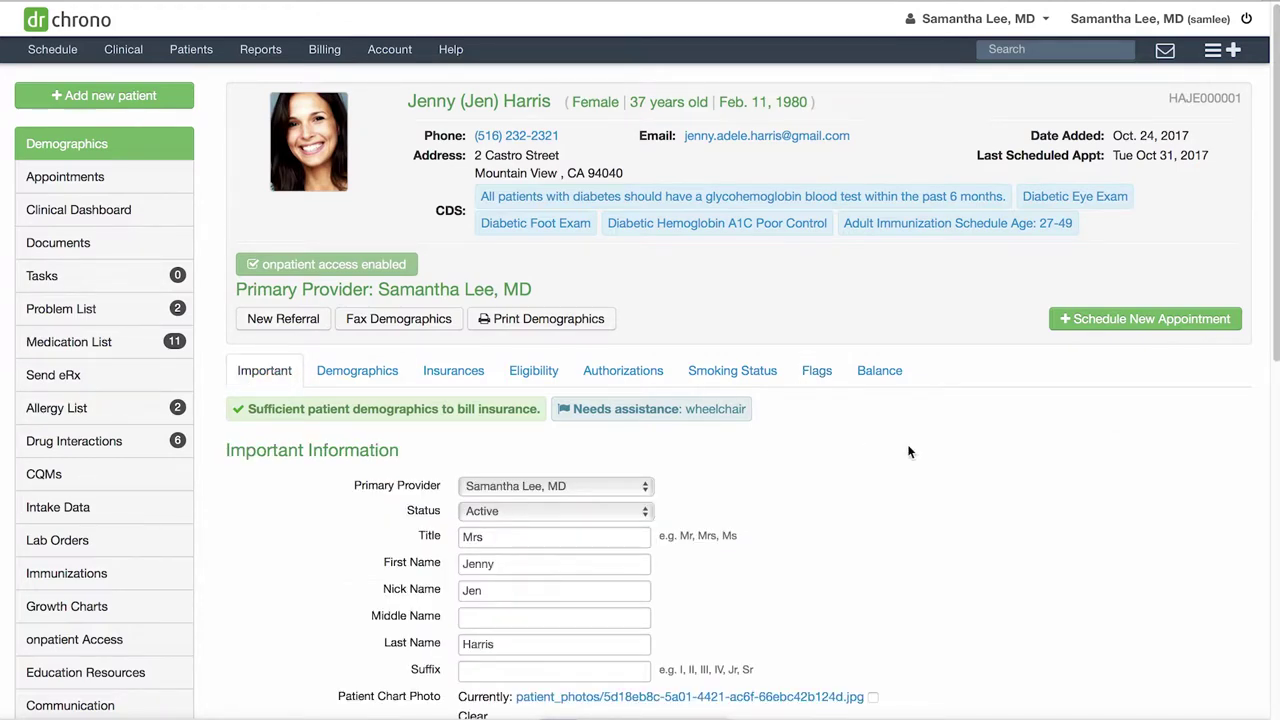
# Step: Open the patient's 2:00 pm appointment in Exam 1 from the schedule calendar
pyautogui.click(62, 47)
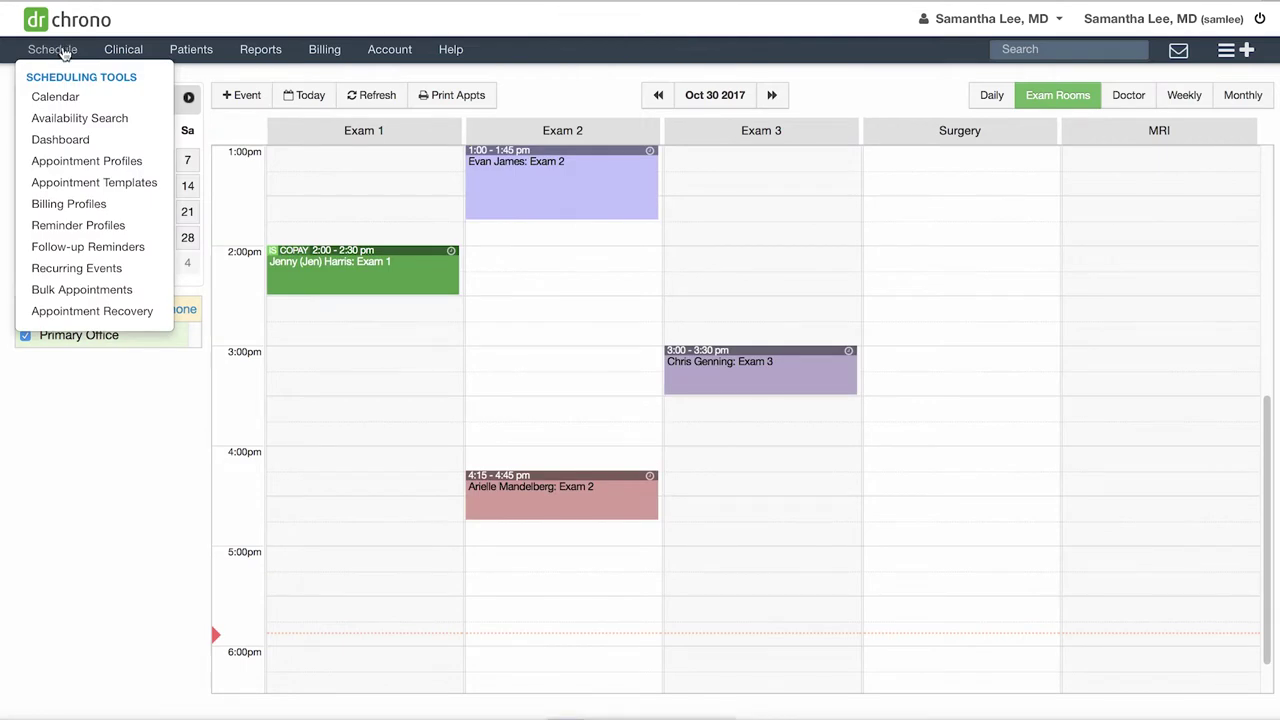
pyautogui.moveTo(412, 276)
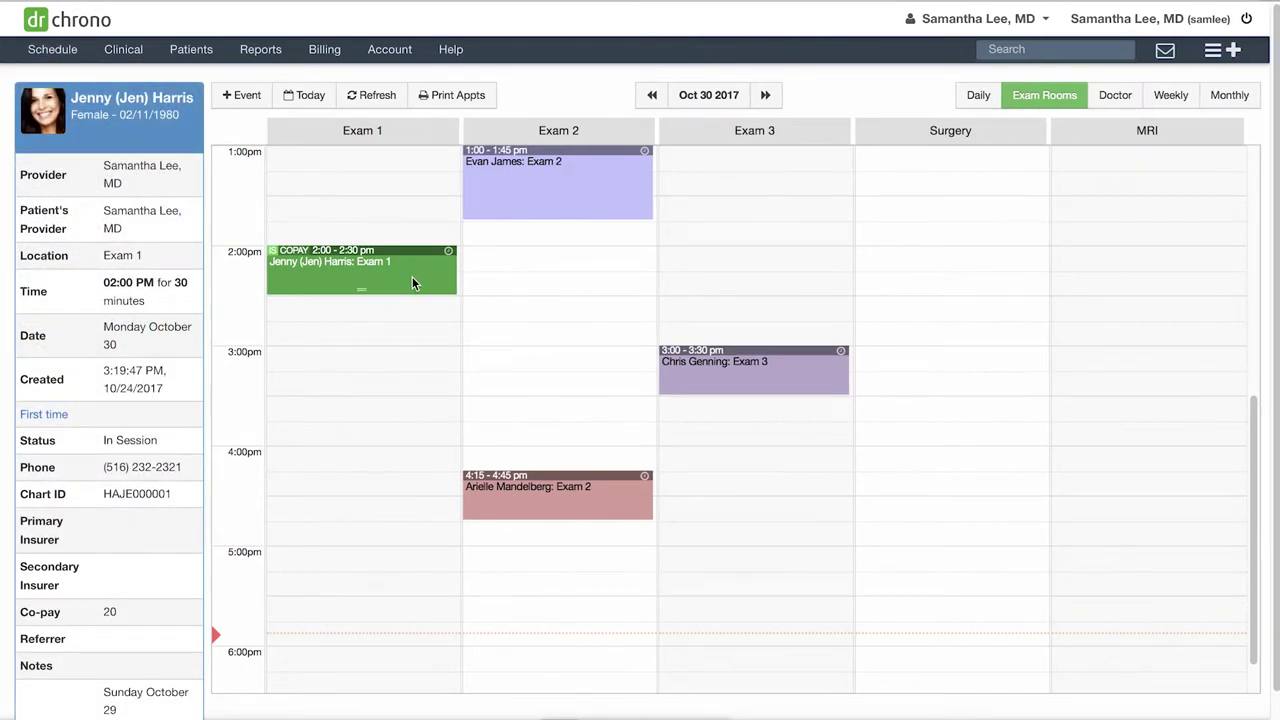
pyautogui.click(412, 276)
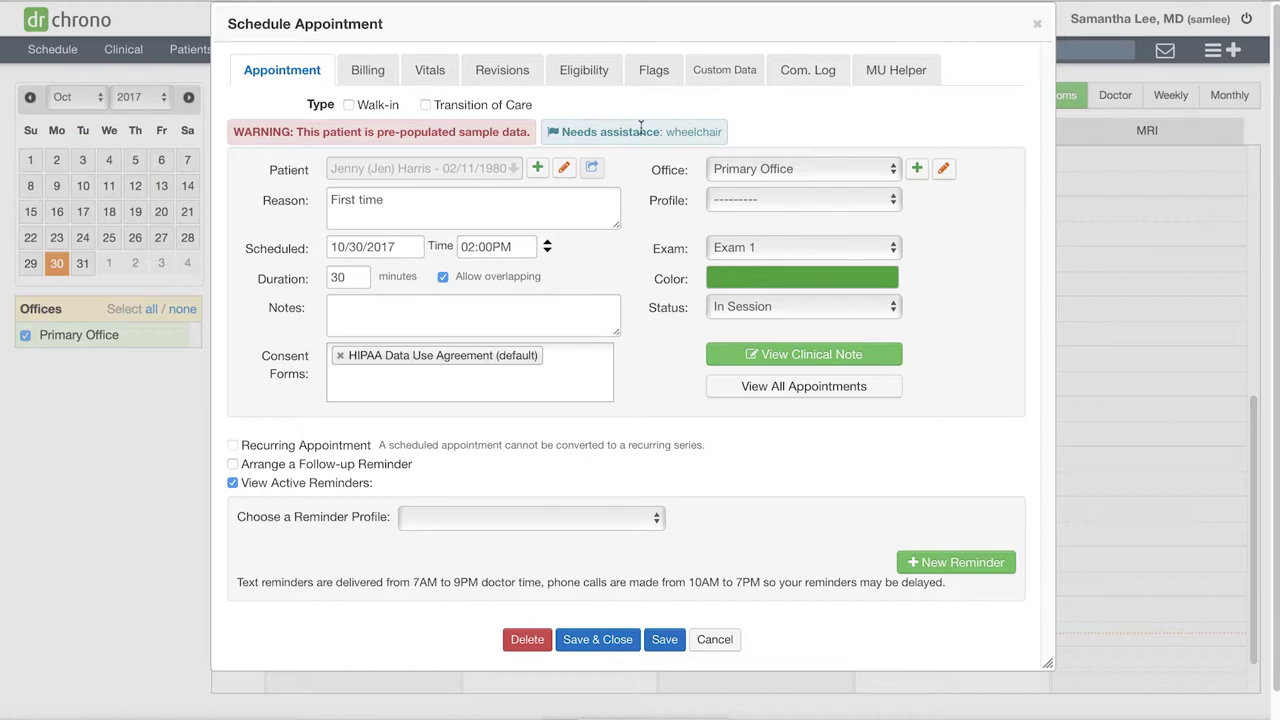
# Step: Add a "Cancellation within 24 hours" flag to this appointment and save it without a description
pyautogui.click(658, 80)
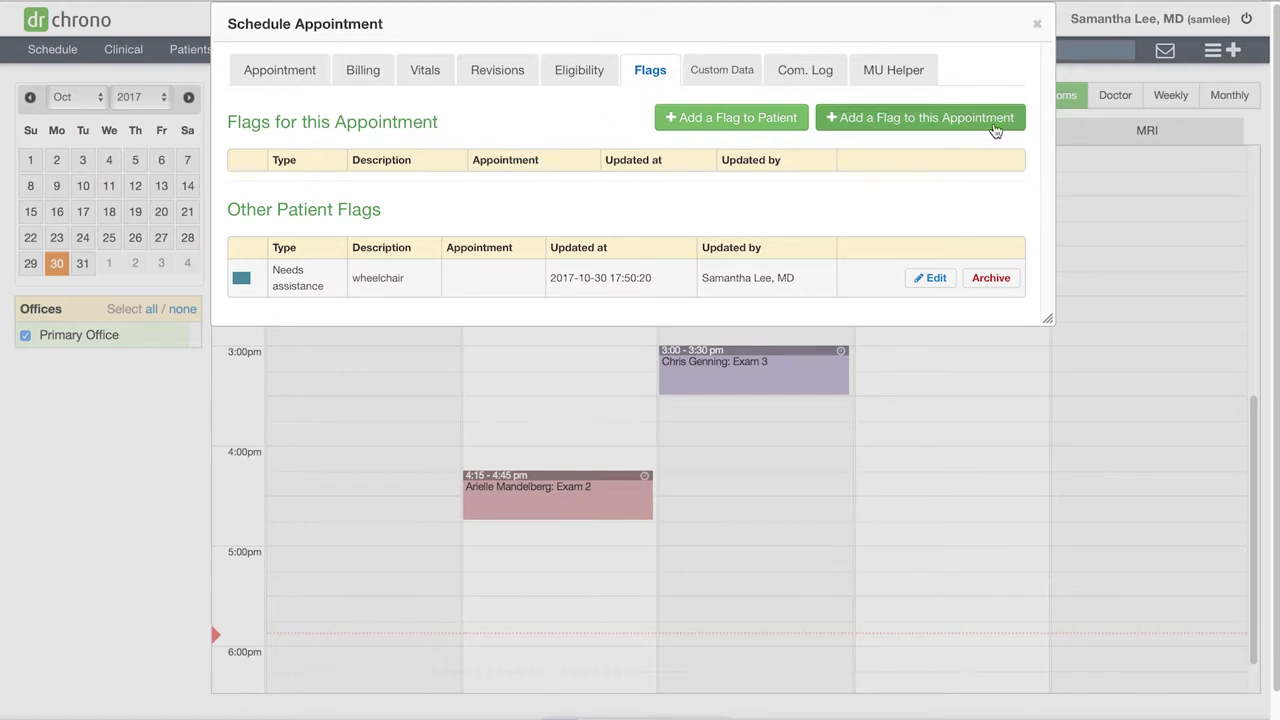
pyautogui.click(995, 118)
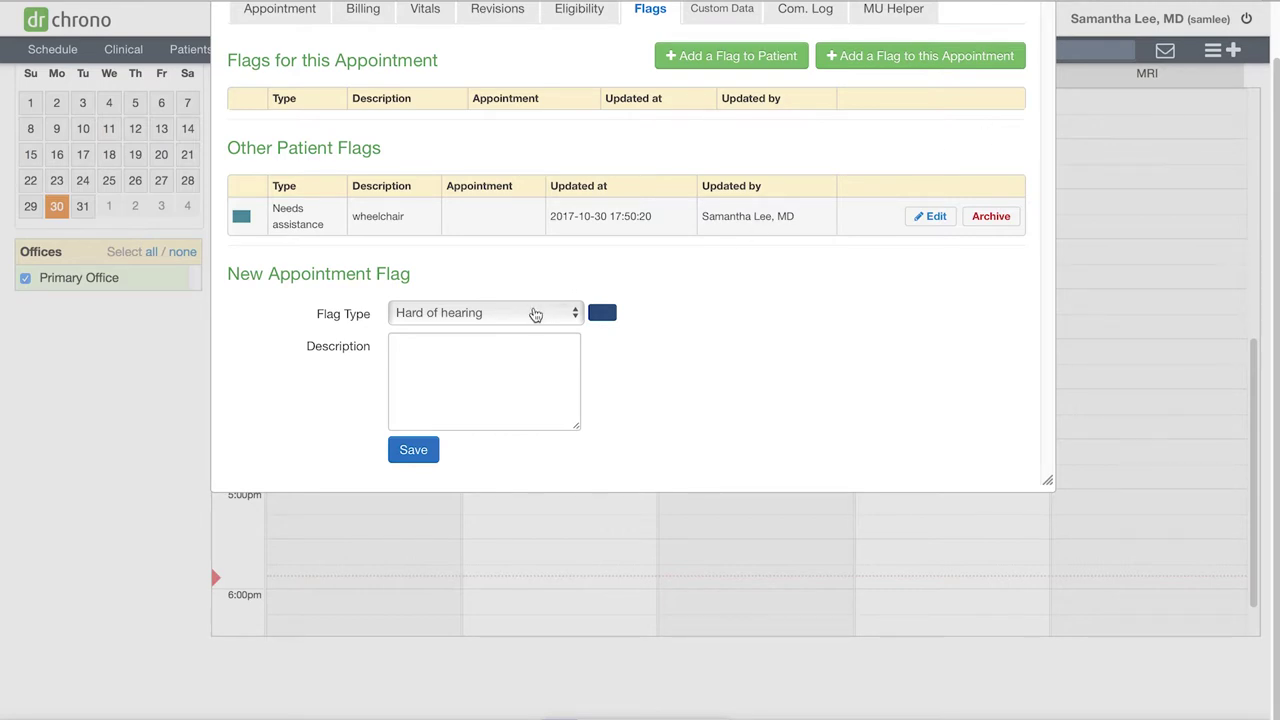
pyautogui.click(536, 314)
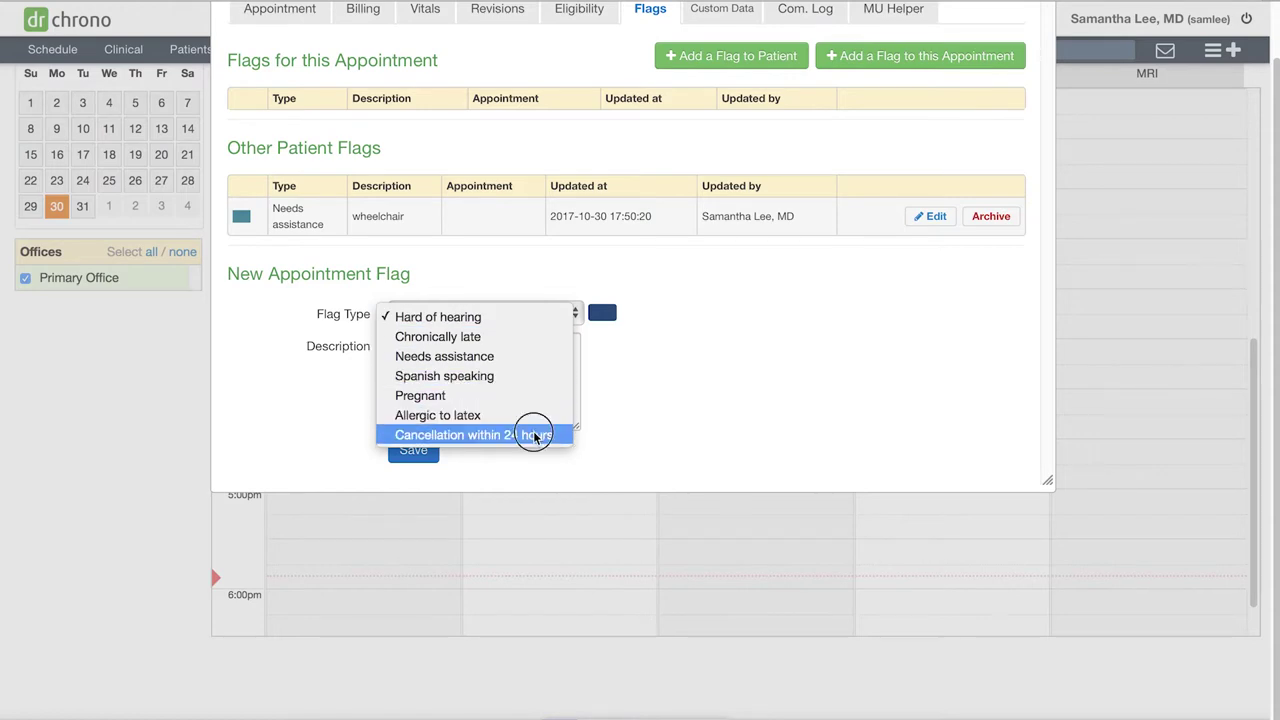
pyautogui.click(534, 433)
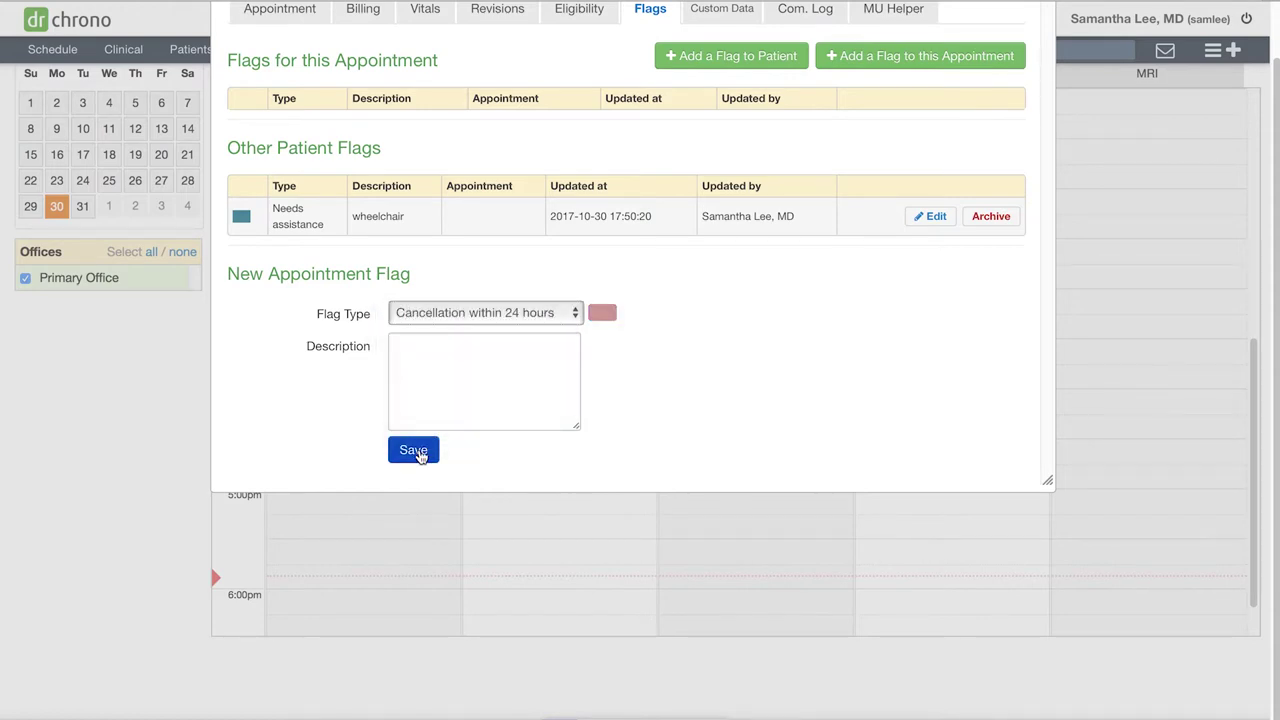
pyautogui.click(415, 451)
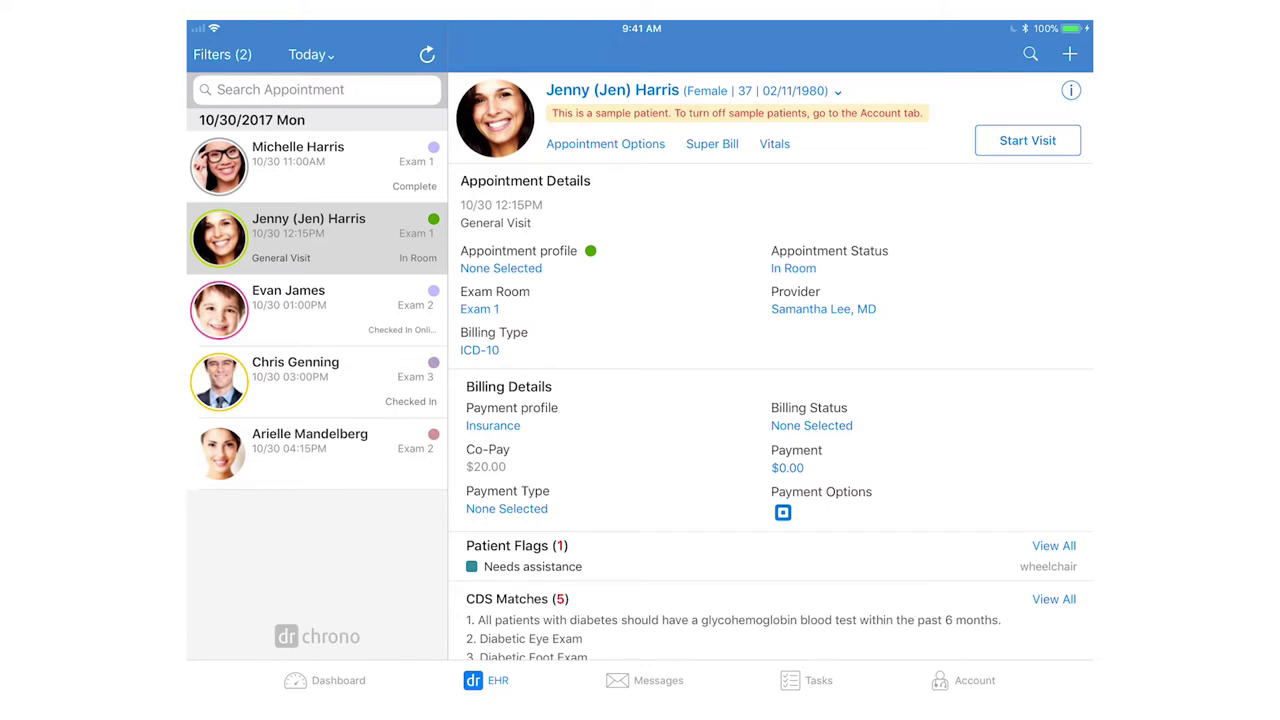
# Step: Switch to the drchrono iPad app and add a "Pregnant" flag without a note to the same patient
pyautogui.click(1054, 546)
pyautogui.click(575, 91)
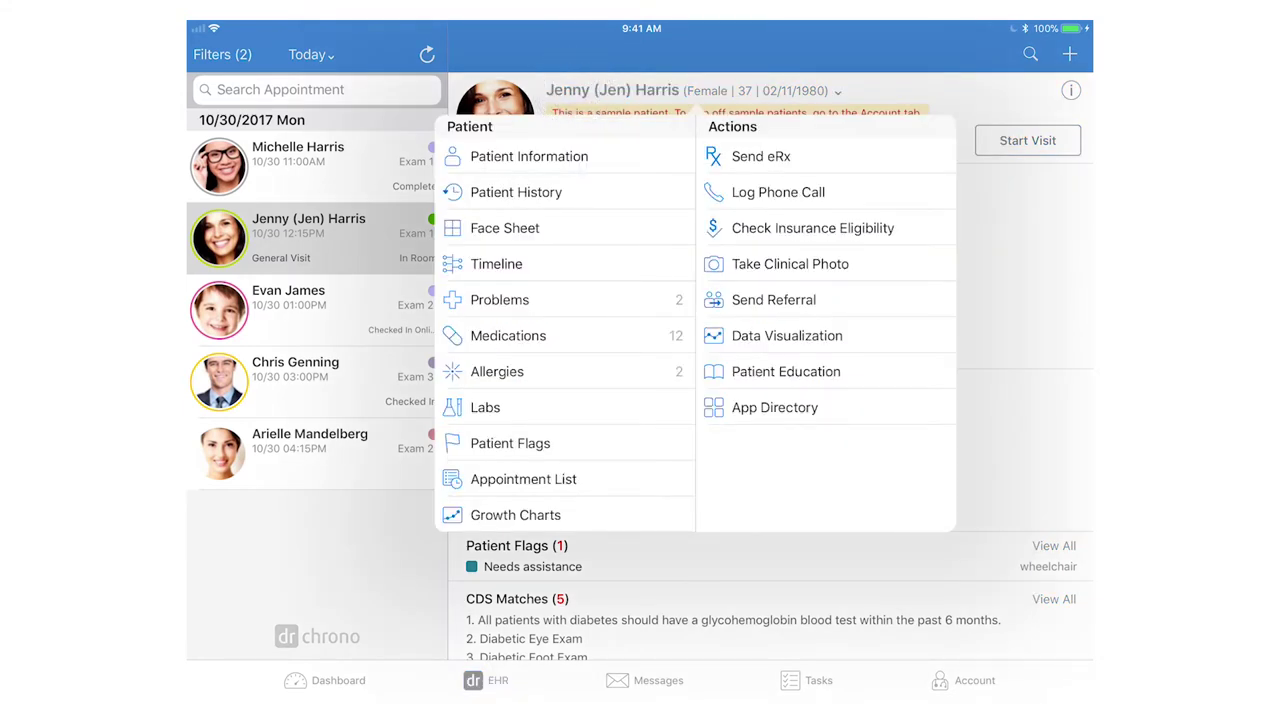
pyautogui.click(495, 443)
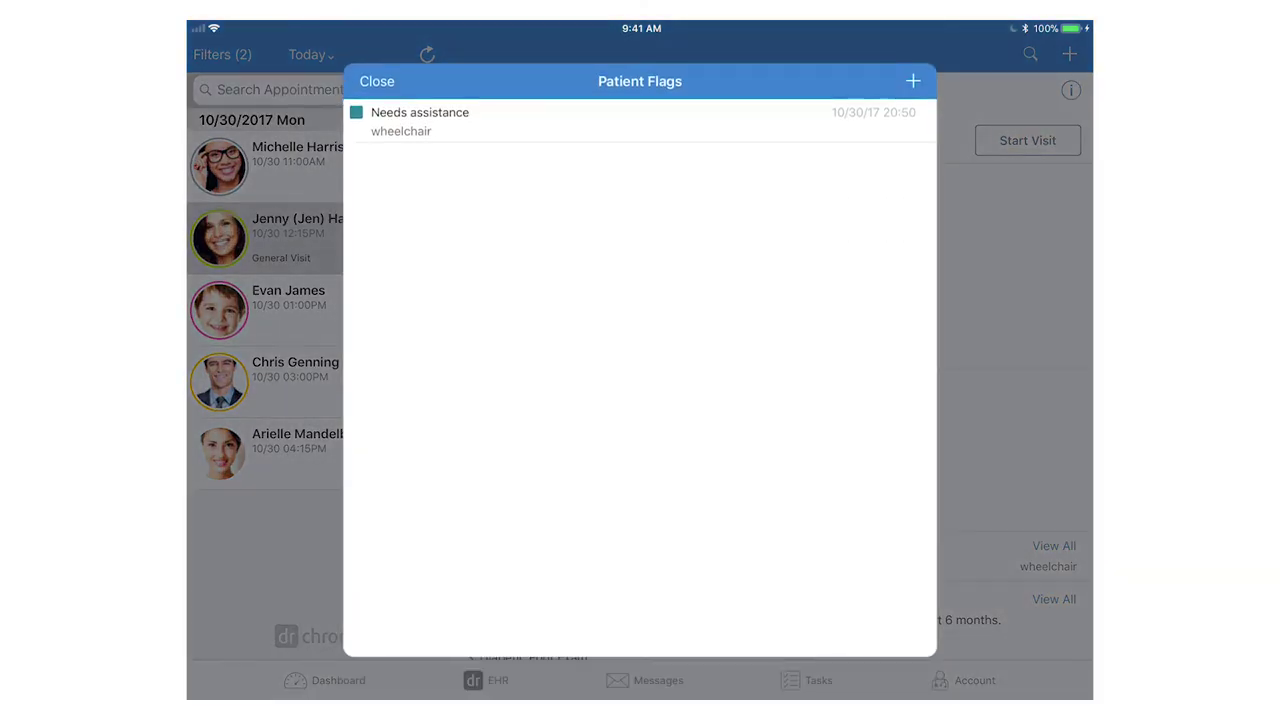
pyautogui.click(913, 81)
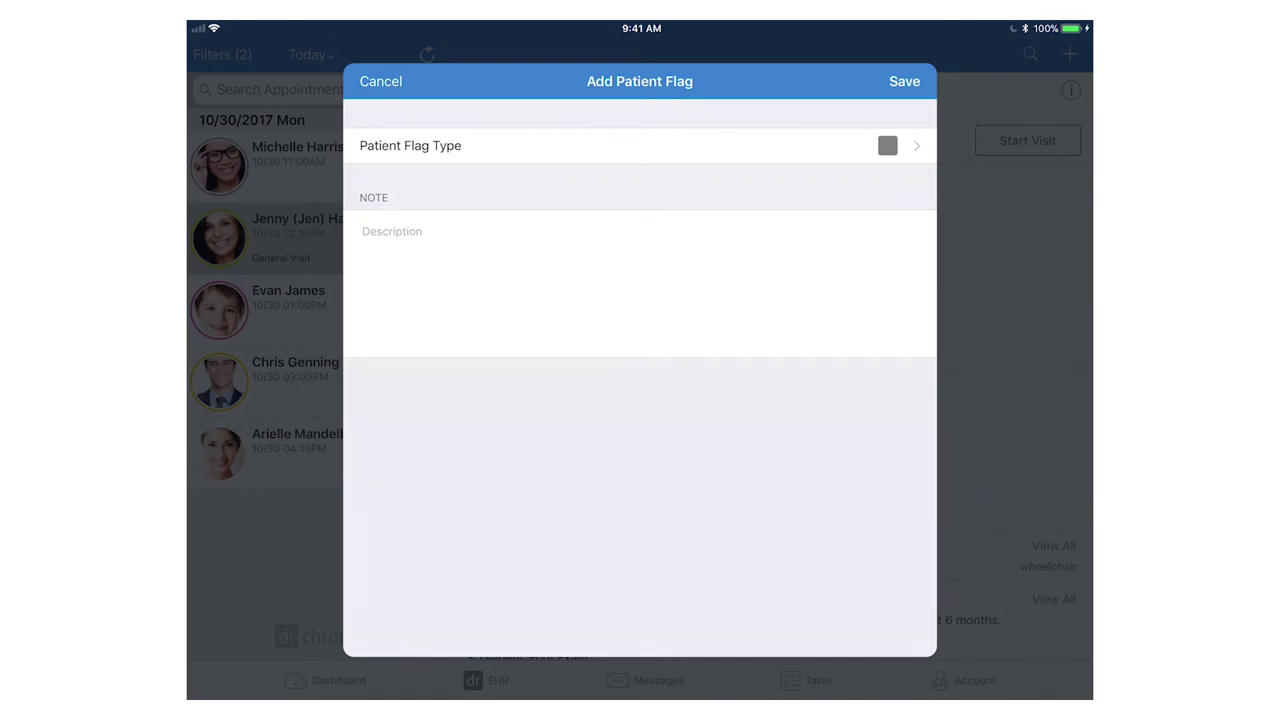
pyautogui.click(680, 206)
pyautogui.click(904, 81)
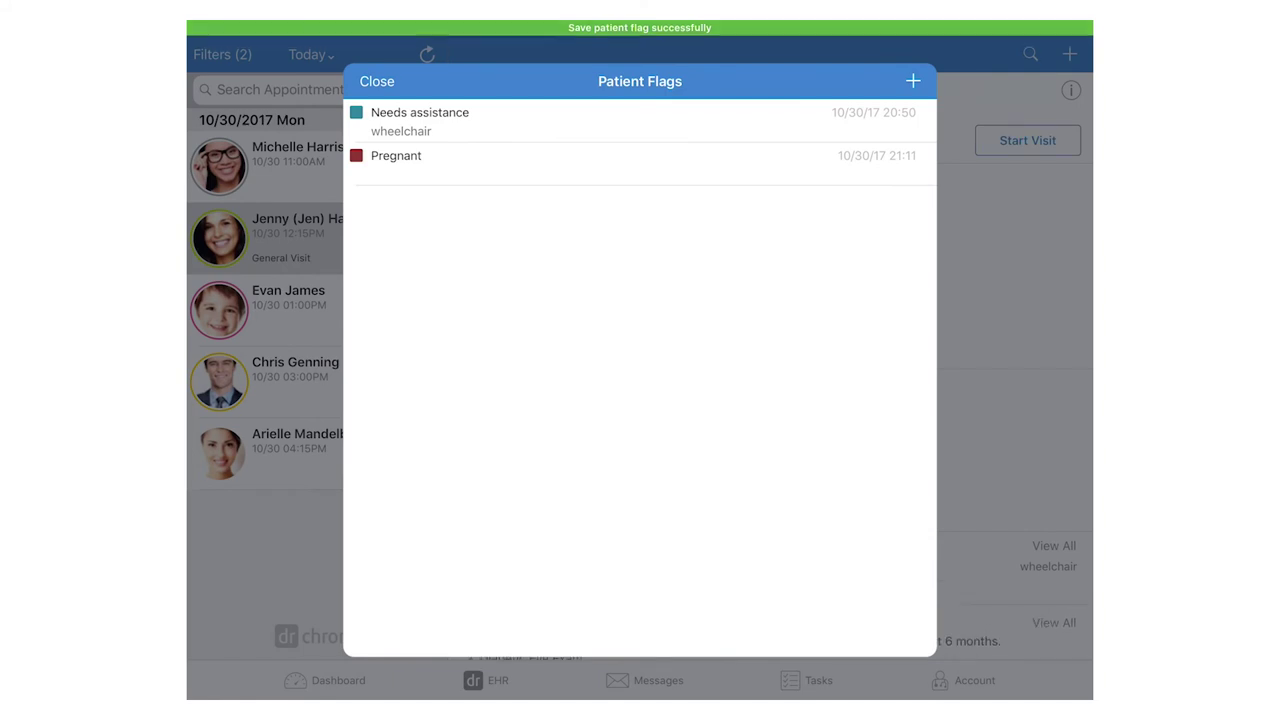